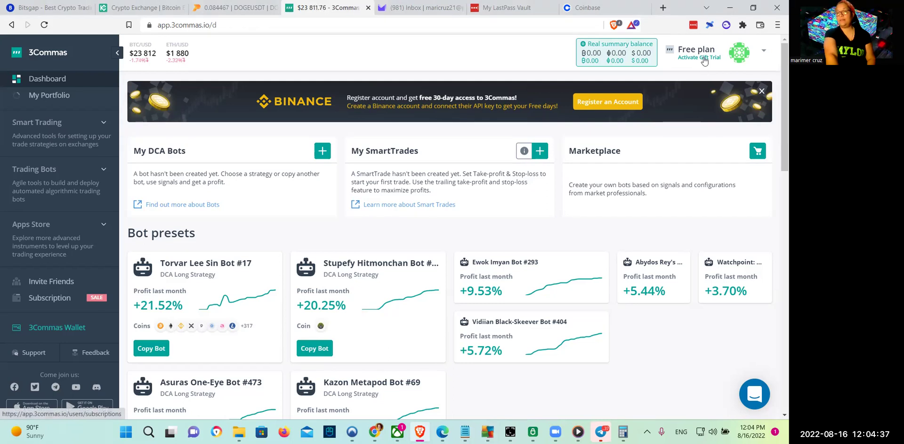
- Open the subscription plans page and compare the Free, Starter, Advanced and Pro plans
{"action": "left_click", "coordinate": [742, 59]}
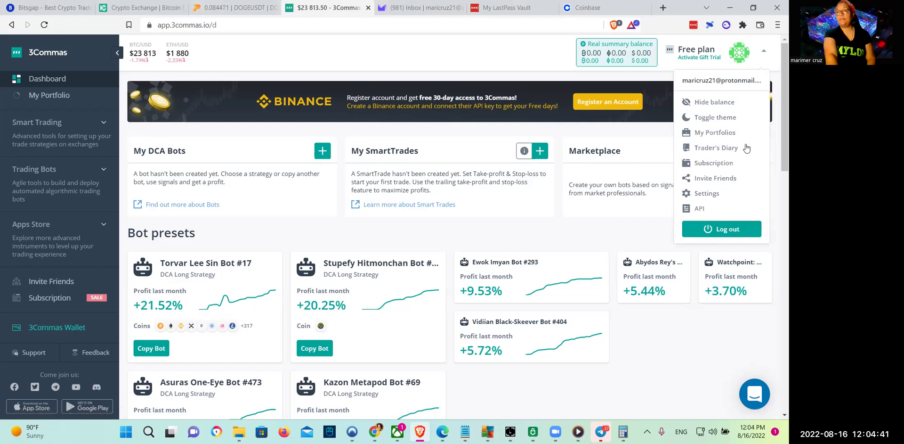
{"action": "left_click", "coordinate": [713, 162]}
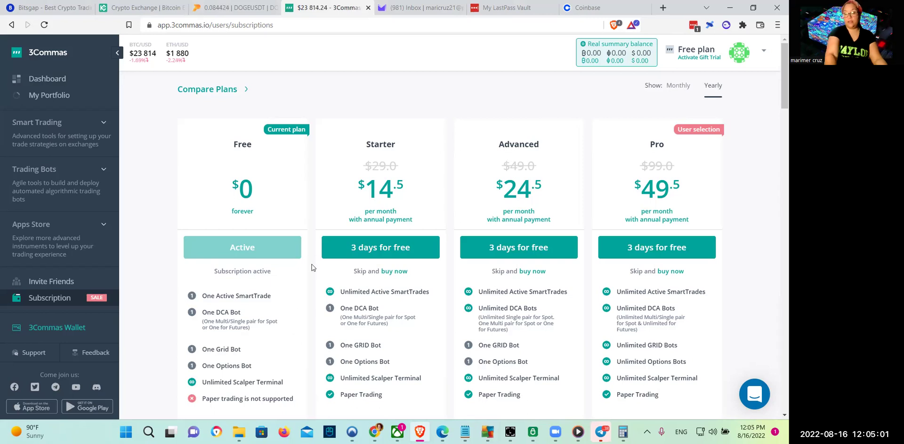
{"action": "scroll", "coordinate": [311, 267], "scroll_direction": "down", "scroll_amount": 1}
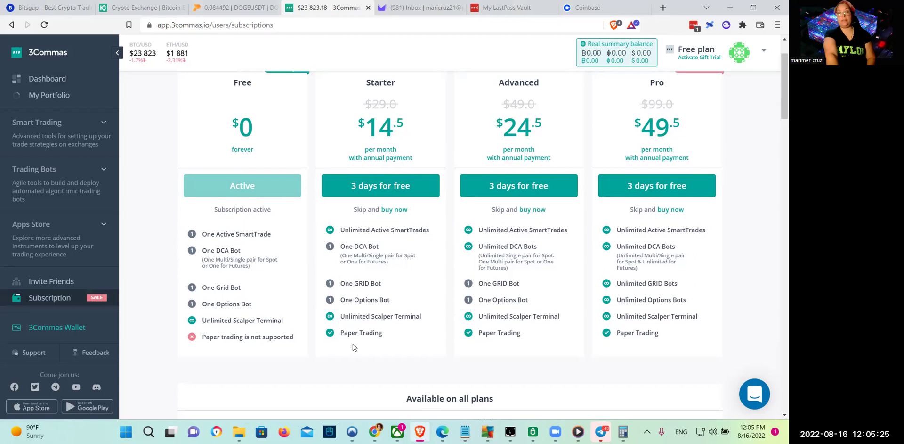
{"action": "scroll", "coordinate": [776, 101], "scroll_direction": "up", "scroll_amount": 1}
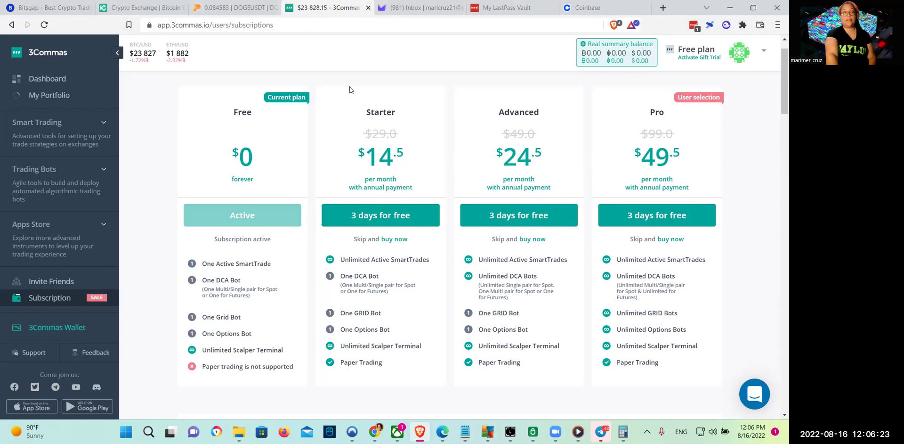
- Return to the dashboard, dismiss the Grid Bot presets announcement and look over the bot presets
{"action": "left_click", "coordinate": [33, 80]}
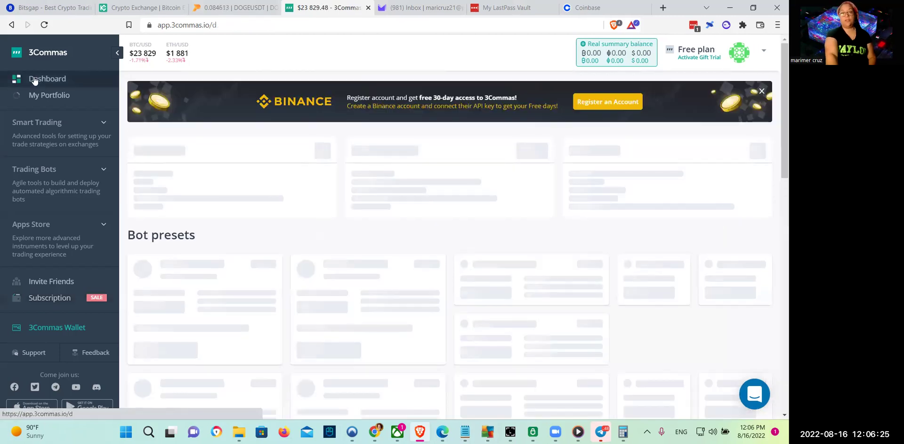
{"action": "left_click", "coordinate": [41, 58]}
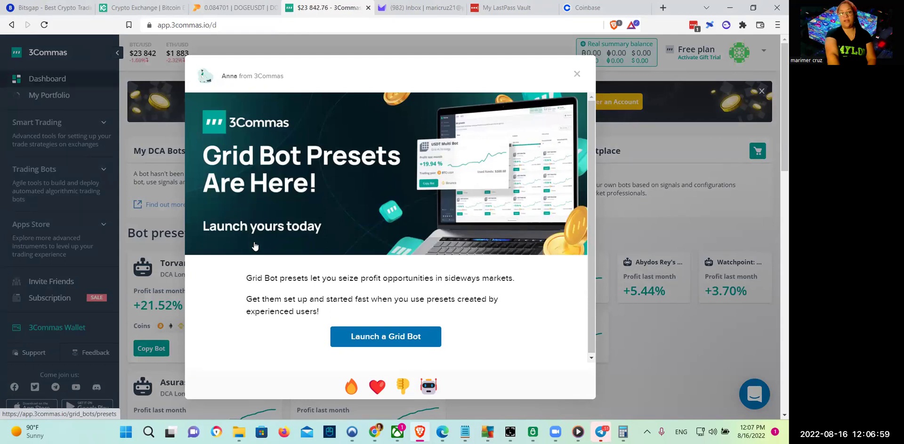
{"action": "left_click", "coordinate": [577, 74]}
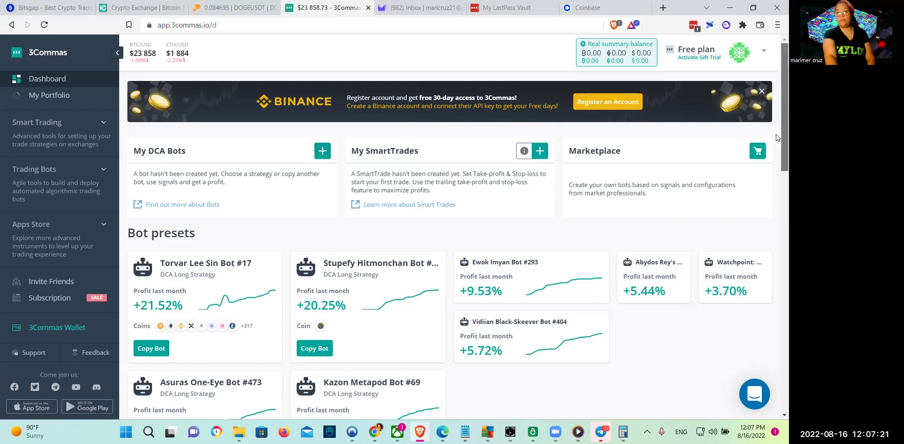
{"action": "scroll", "coordinate": [776, 170], "scroll_direction": "down", "scroll_amount": 3}
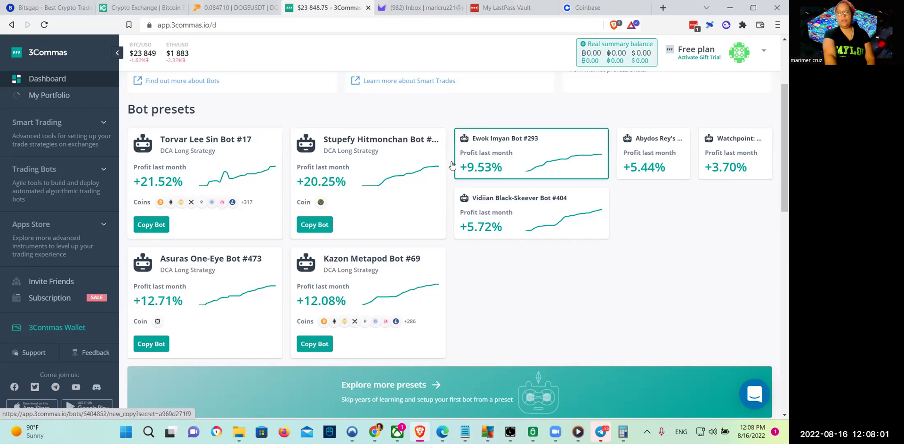
- In the portfolio's new exchange connection form, browse the supported exchanges and choose Kucoin
{"action": "left_click", "coordinate": [53, 96]}
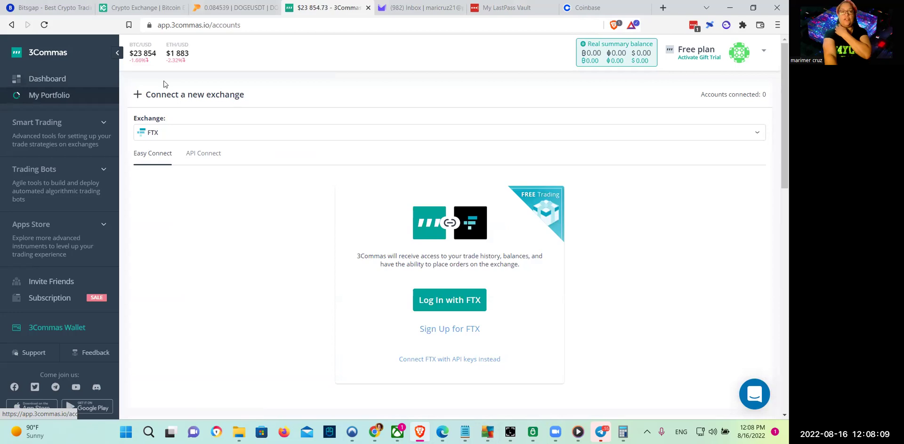
{"action": "left_click", "coordinate": [212, 135]}
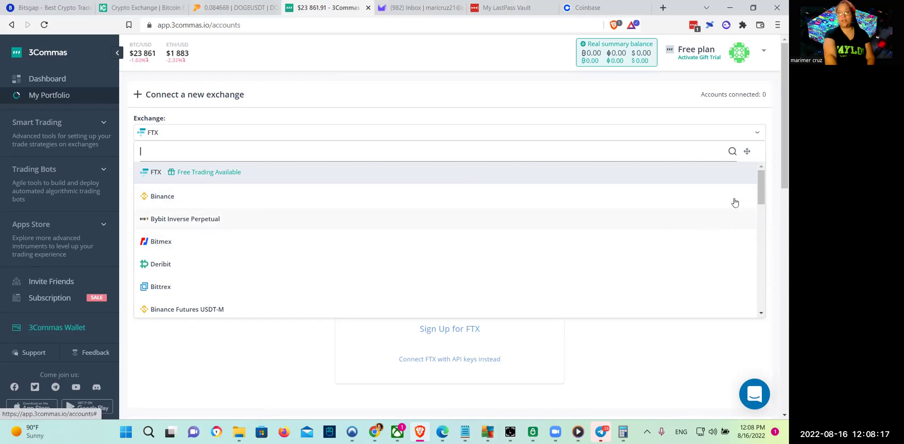
{"action": "left_click", "coordinate": [761, 313]}
{"action": "left_click", "coordinate": [762, 313]}
{"action": "left_click", "coordinate": [761, 314]}
{"action": "left_click", "coordinate": [762, 313]}
{"action": "left_click", "coordinate": [761, 313]}
{"action": "left_click", "coordinate": [761, 313]}
{"action": "left_click", "coordinate": [761, 314]}
{"action": "left_click", "coordinate": [761, 313]}
{"action": "left_click", "coordinate": [761, 313]}
{"action": "left_click", "coordinate": [761, 313]}
{"action": "left_click", "coordinate": [762, 313]}
{"action": "left_click", "coordinate": [761, 313]}
{"action": "left_click", "coordinate": [761, 313]}
{"action": "left_click", "coordinate": [762, 313]}
{"action": "left_click", "coordinate": [761, 313]}
{"action": "left_click", "coordinate": [762, 313]}
{"action": "left_click", "coordinate": [762, 313]}
{"action": "left_click", "coordinate": [762, 313]}
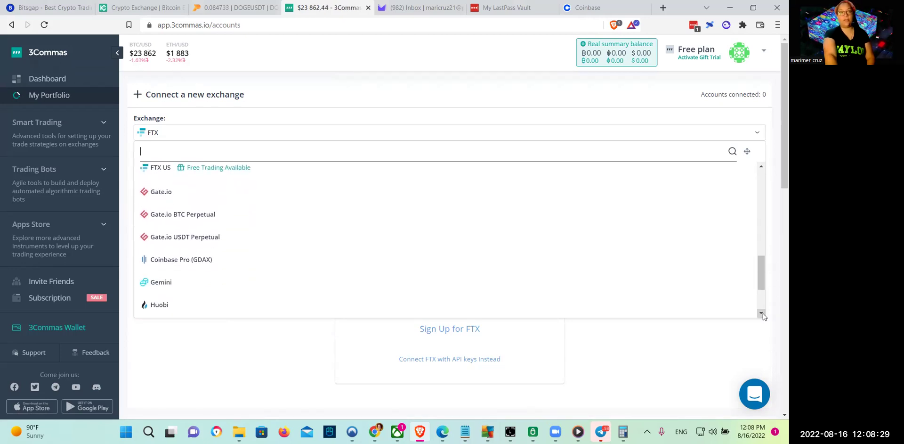
{"action": "left_click", "coordinate": [761, 313]}
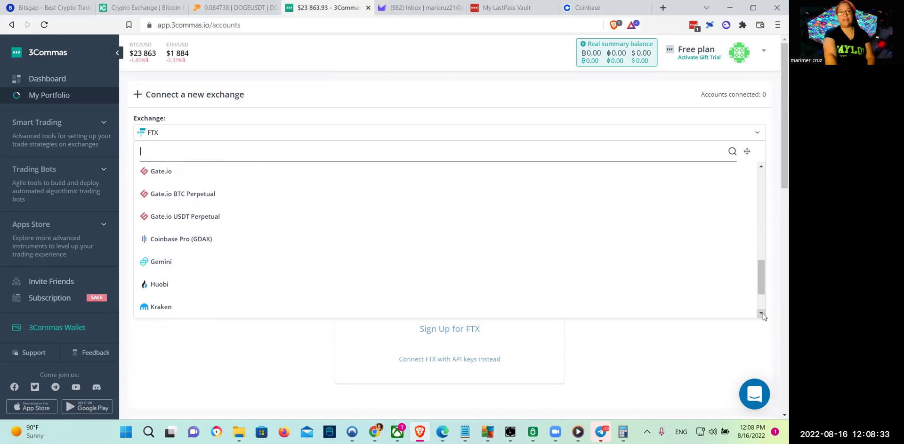
{"action": "left_click", "coordinate": [762, 313]}
{"action": "left_click", "coordinate": [762, 313]}
{"action": "left_click", "coordinate": [762, 313]}
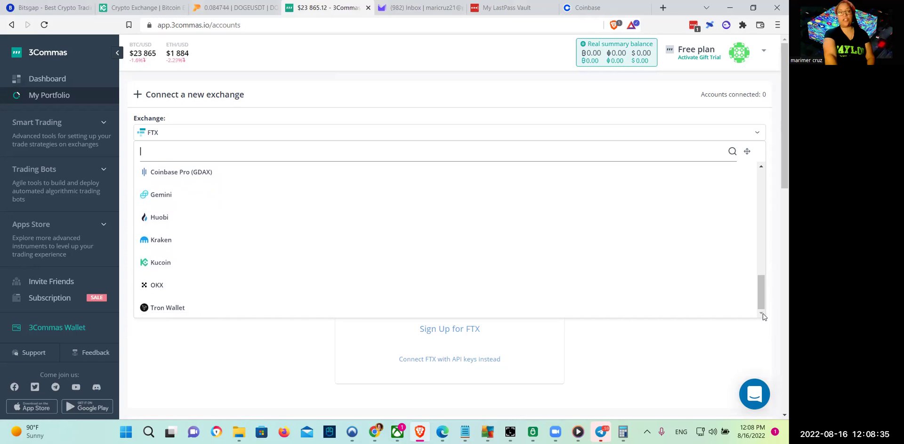
{"action": "left_click", "coordinate": [193, 263]}
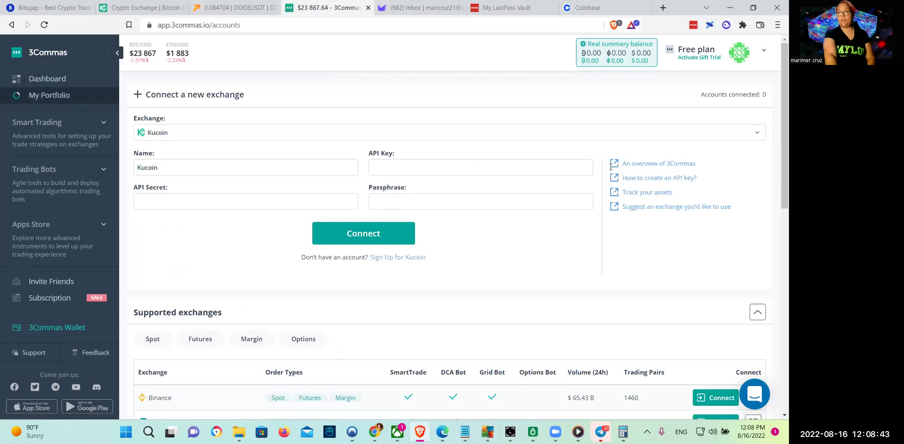
{"action": "left_click_drag", "start_coordinate": [776, 137], "coordinate": [778, 189]}
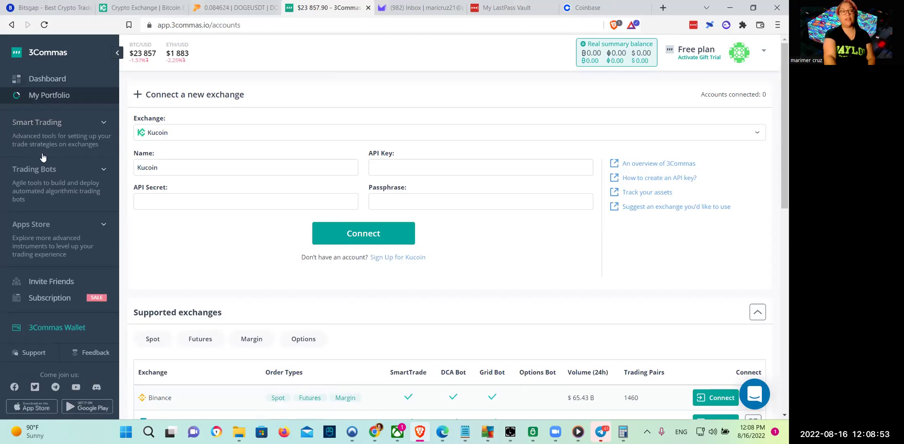
- View the Smart Trading section's Introduction, SmartTrade and Terminal pages in turn
{"action": "mouse_move", "coordinate": [56, 136]}
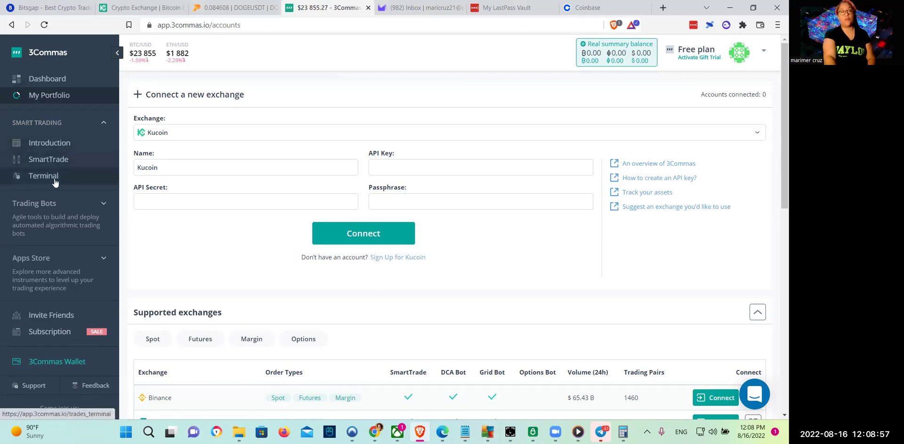
{"action": "left_click", "coordinate": [43, 143]}
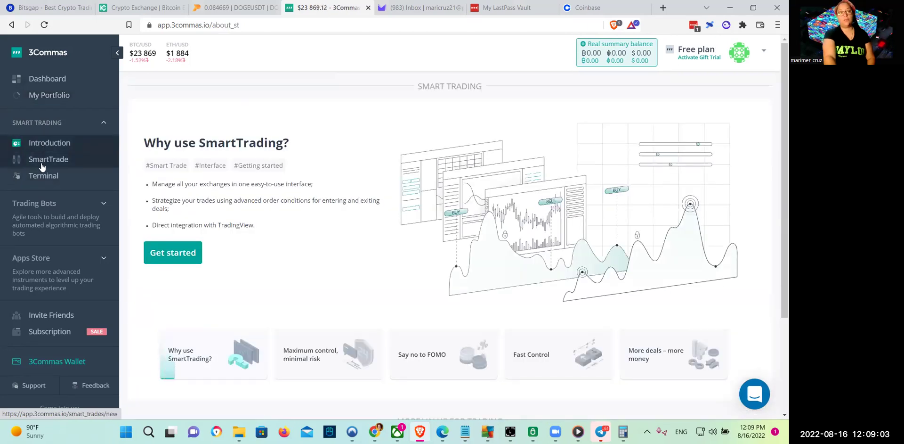
{"action": "left_click", "coordinate": [41, 166]}
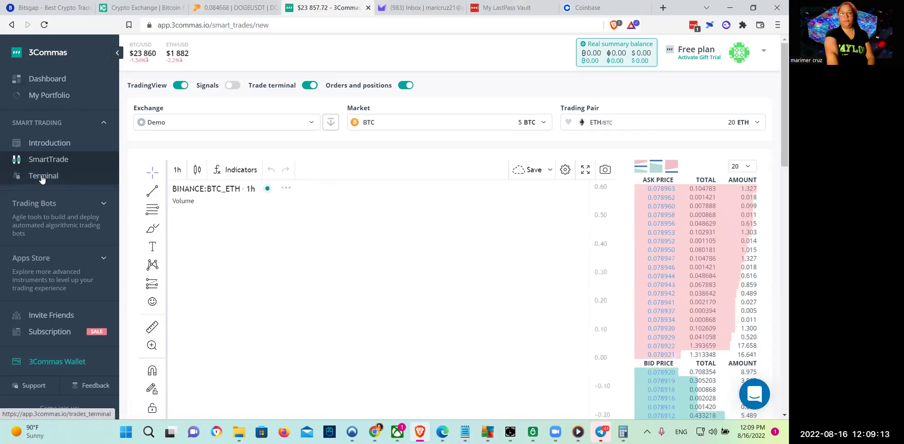
{"action": "left_click", "coordinate": [42, 177]}
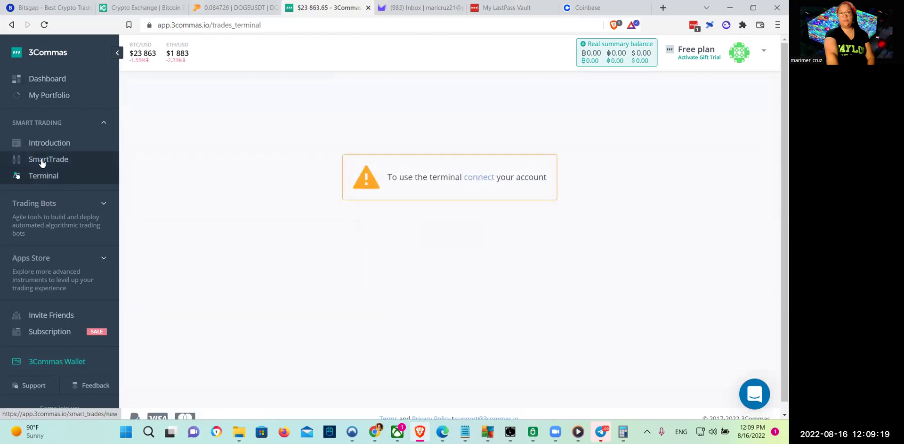
- Check which exchanges the SmartTrade page offers, and return to the Terminal page
{"action": "left_click", "coordinate": [41, 160]}
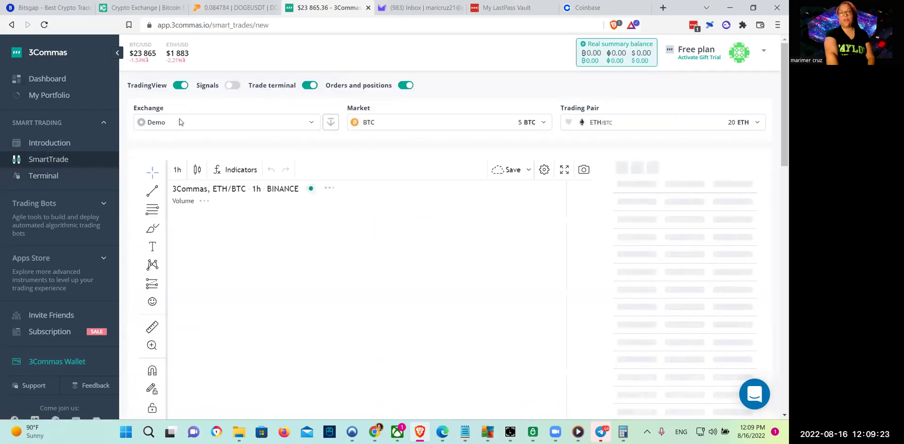
{"action": "left_click", "coordinate": [152, 122]}
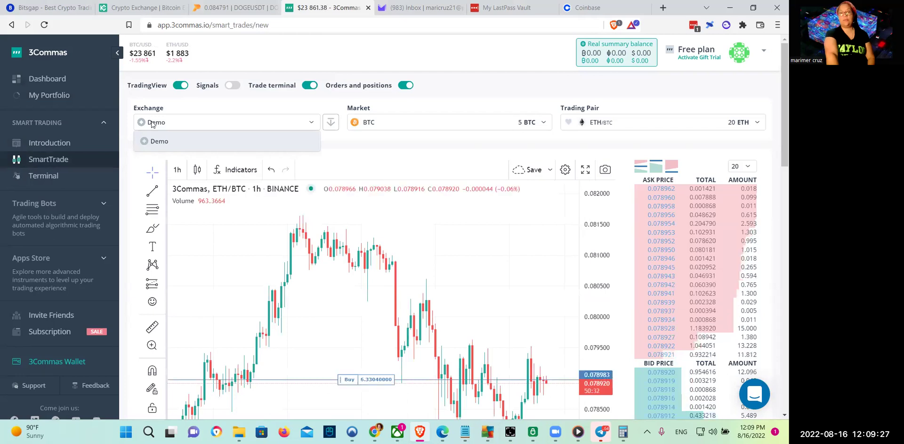
{"action": "left_click", "coordinate": [152, 123]}
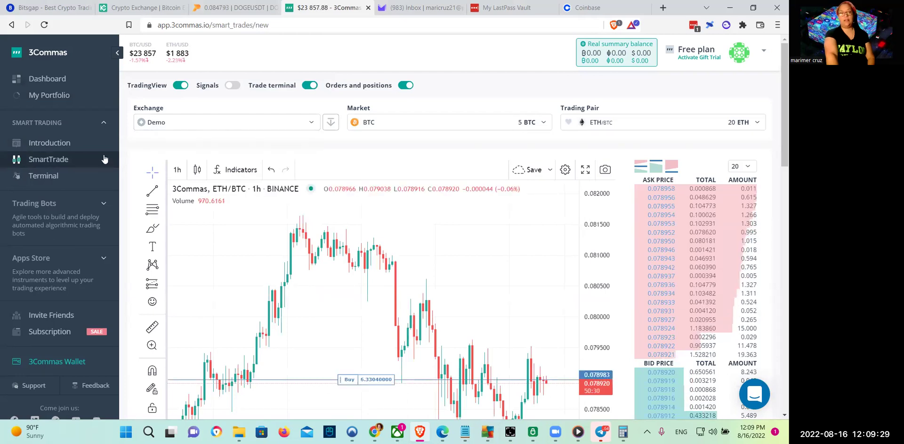
{"action": "left_click", "coordinate": [61, 176]}
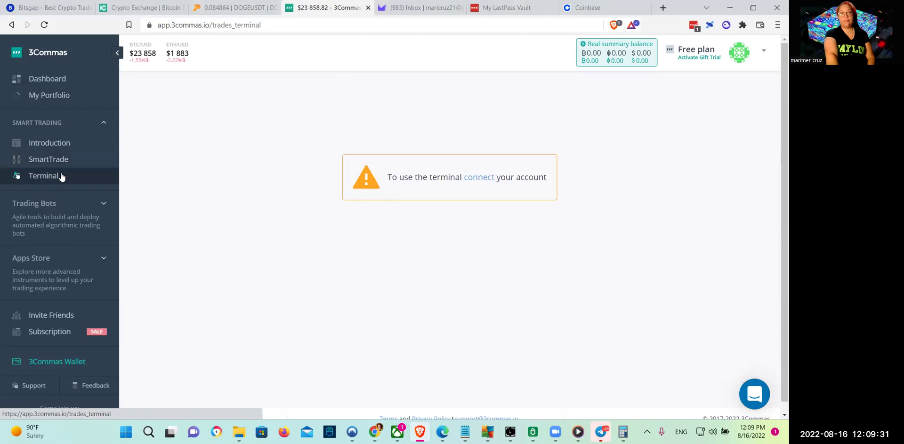
- Start a new DCA trading bot with the Advanced setup and review its whole settings form
{"action": "left_click", "coordinate": [49, 204]}
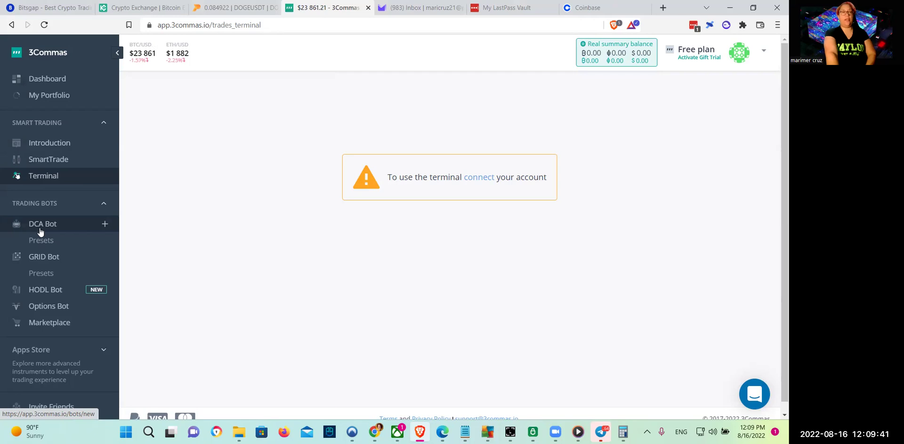
{"action": "left_click", "coordinate": [40, 229]}
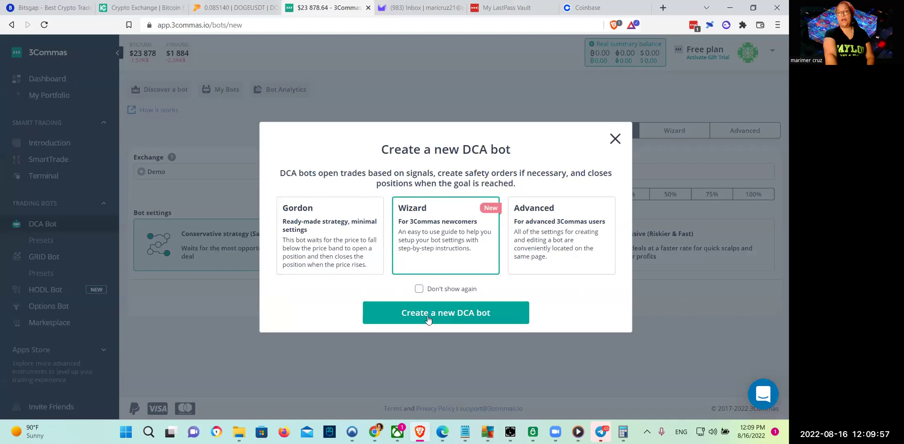
{"action": "left_click", "coordinate": [559, 232]}
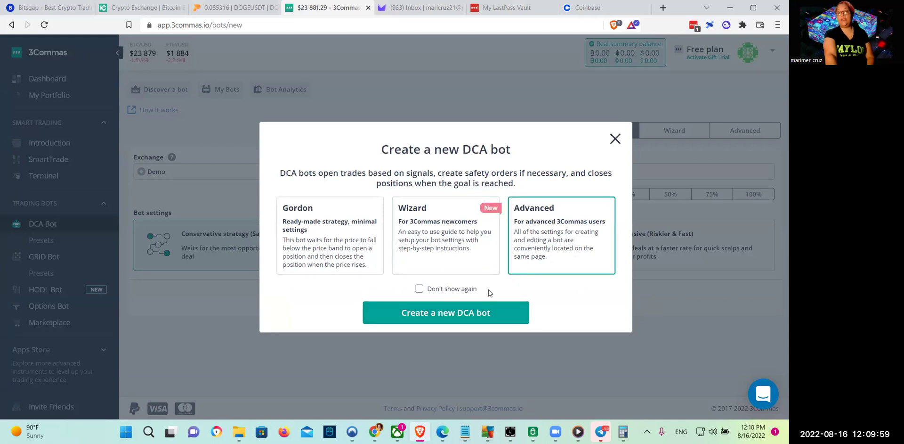
{"action": "left_click", "coordinate": [450, 315]}
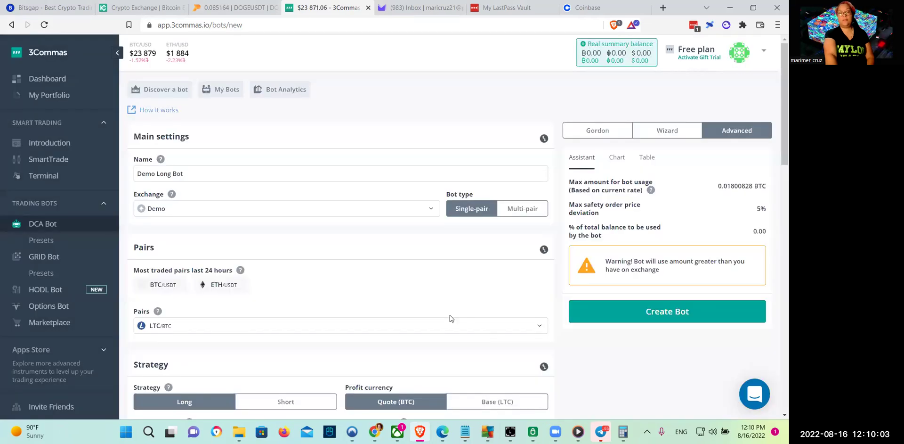
{"action": "scroll", "coordinate": [776, 154], "scroll_direction": "down", "scroll_amount": 6}
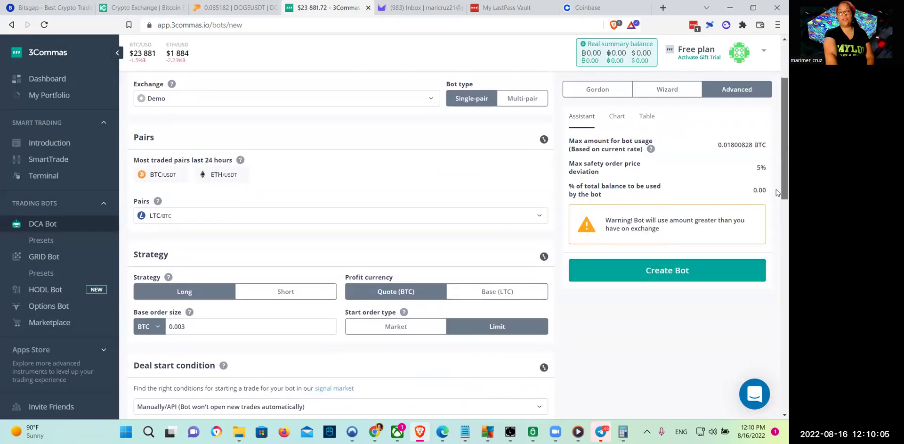
{"action": "scroll", "coordinate": [776, 266], "scroll_direction": "down", "scroll_amount": 9}
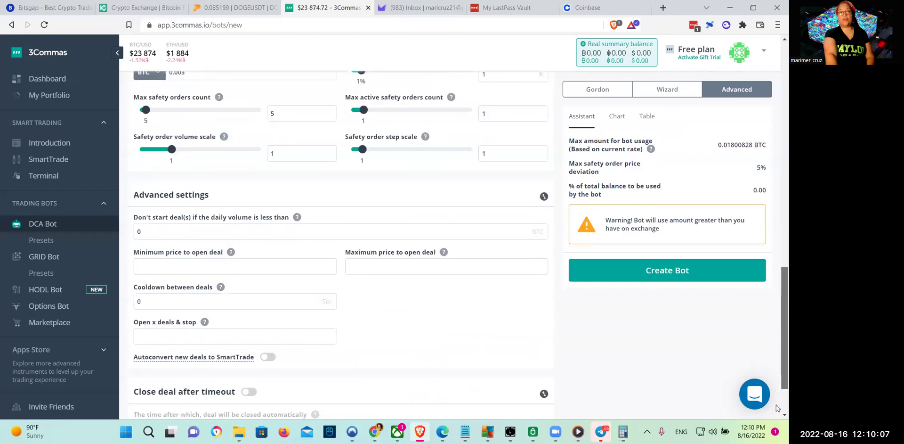
{"action": "scroll", "coordinate": [776, 166], "scroll_direction": "up", "scroll_amount": 15}
{"action": "scroll", "coordinate": [776, 160], "scroll_direction": "up", "scroll_amount": 1}
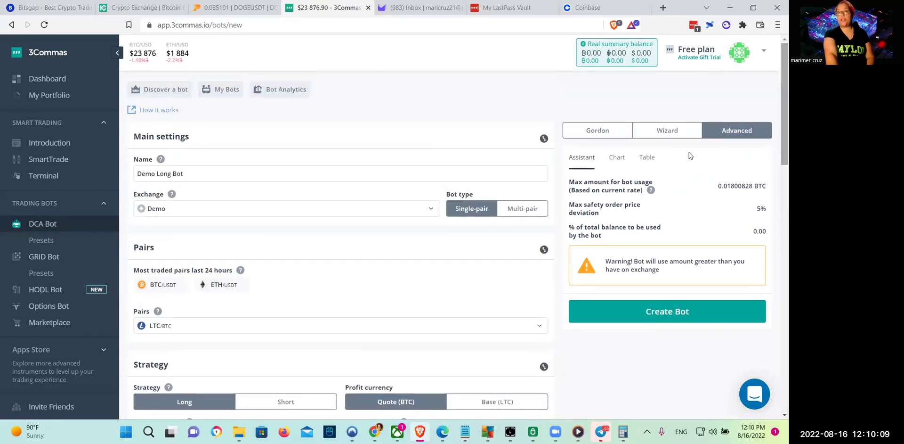
- Open the DCA bot presets page and go through its seven-part welcome tour to the end
{"action": "left_click", "coordinate": [41, 240]}
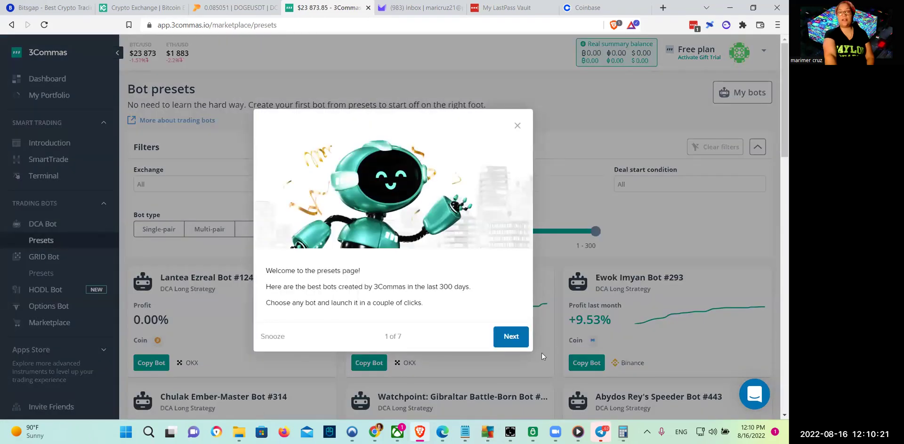
{"action": "left_click", "coordinate": [517, 338]}
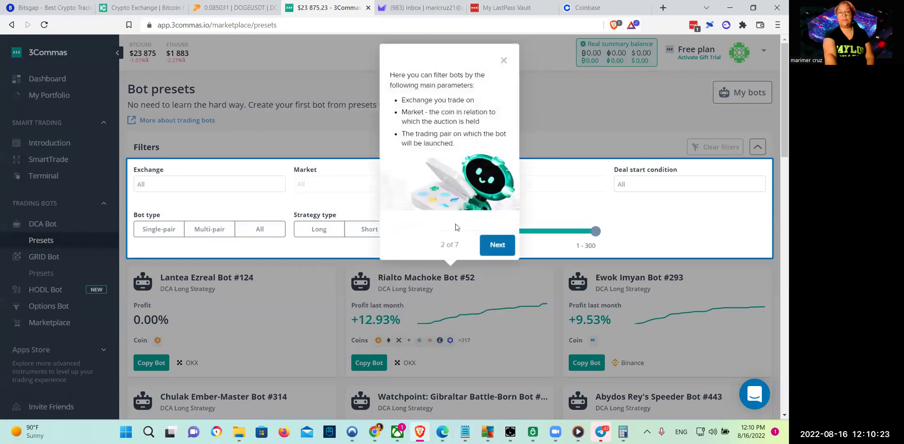
{"action": "left_click", "coordinate": [494, 244]}
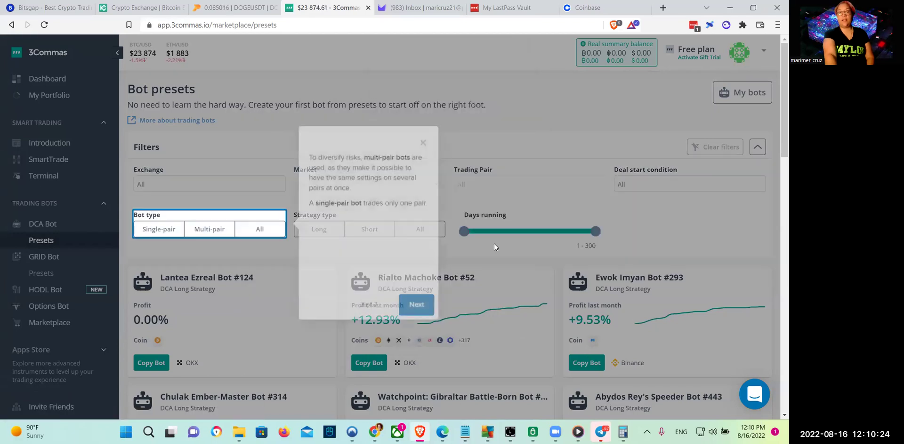
{"action": "left_click", "coordinate": [410, 307]}
{"action": "left_click", "coordinate": [569, 302]}
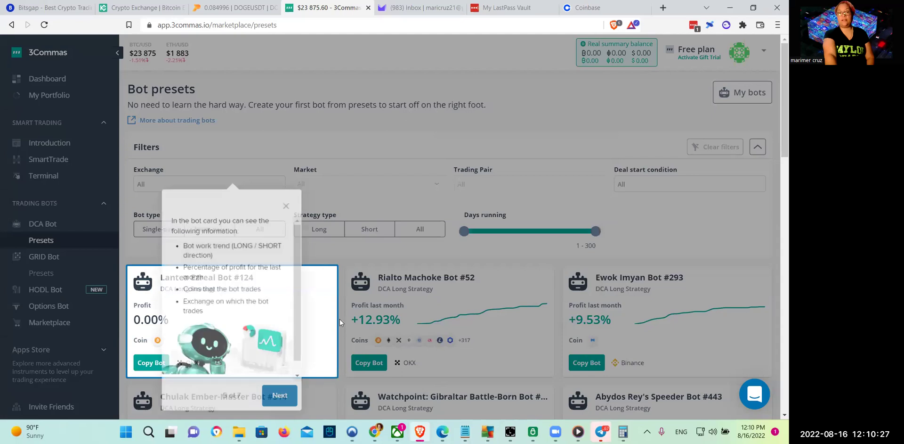
{"action": "left_click", "coordinate": [279, 396]}
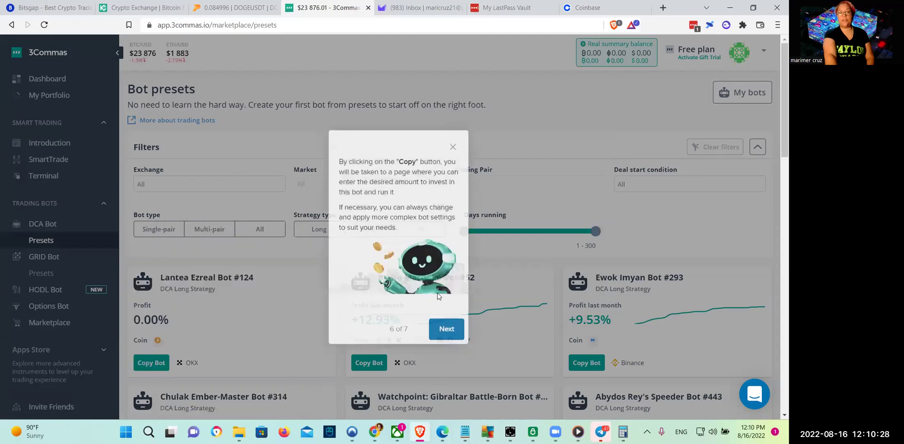
{"action": "left_click", "coordinate": [445, 326]}
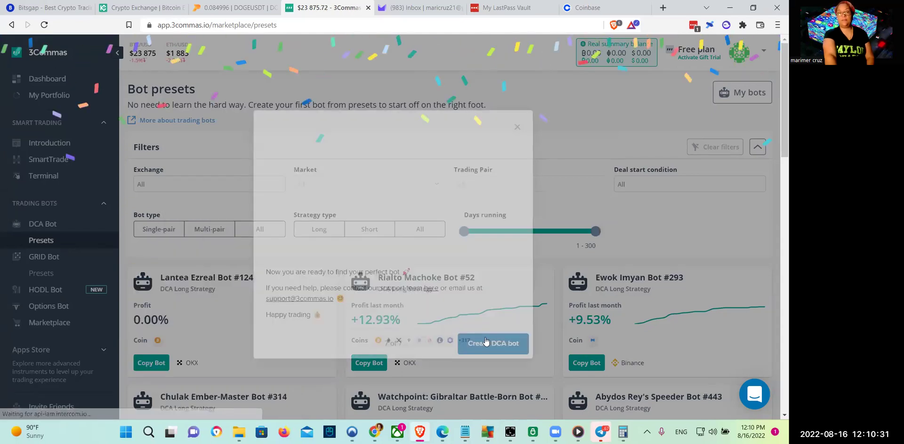
{"action": "left_click", "coordinate": [497, 343]}
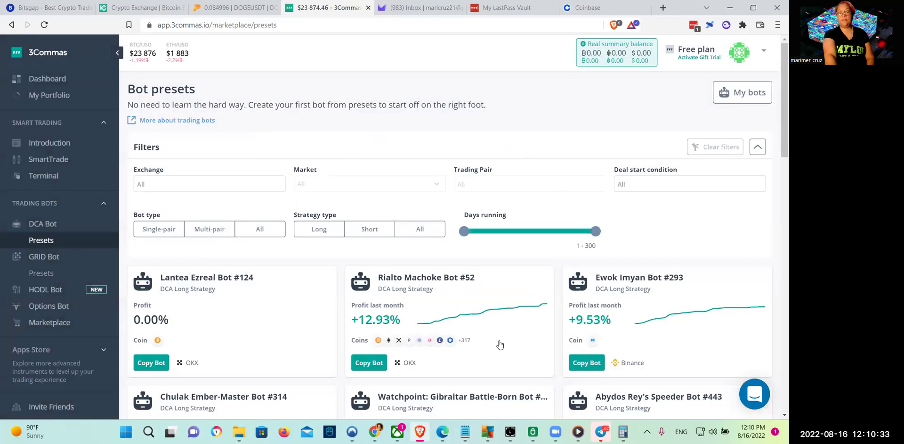
- Browse the DCA bot presets, copy an OKX preset, and try to start it as USDT Long Bot with 165 USDT
{"action": "scroll", "coordinate": [776, 179], "scroll_direction": "down", "scroll_amount": 5}
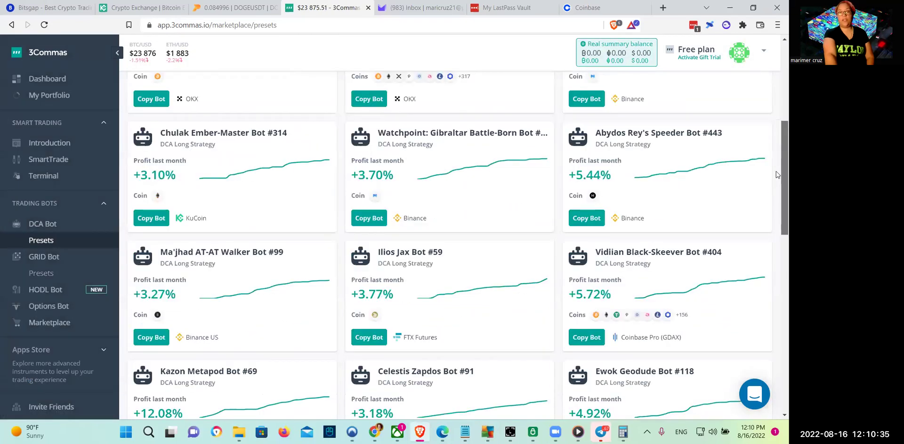
{"action": "scroll", "coordinate": [777, 175], "scroll_direction": "up", "scroll_amount": 3}
{"action": "left_click", "coordinate": [303, 198]}
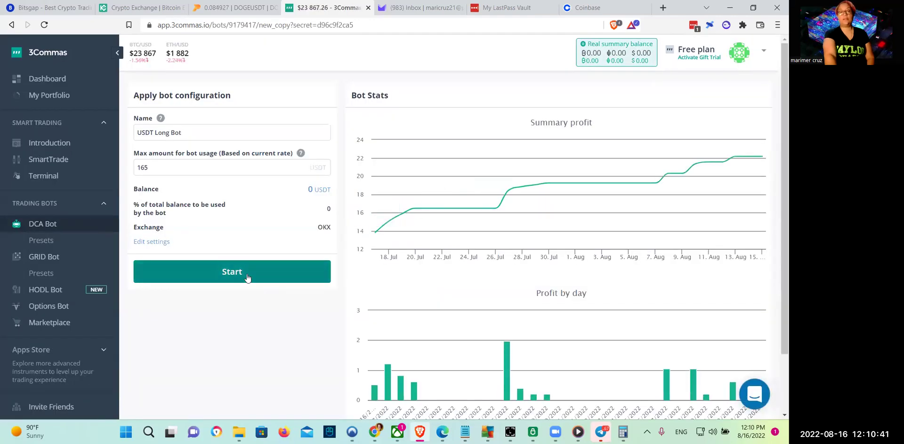
{"action": "left_click", "coordinate": [236, 265]}
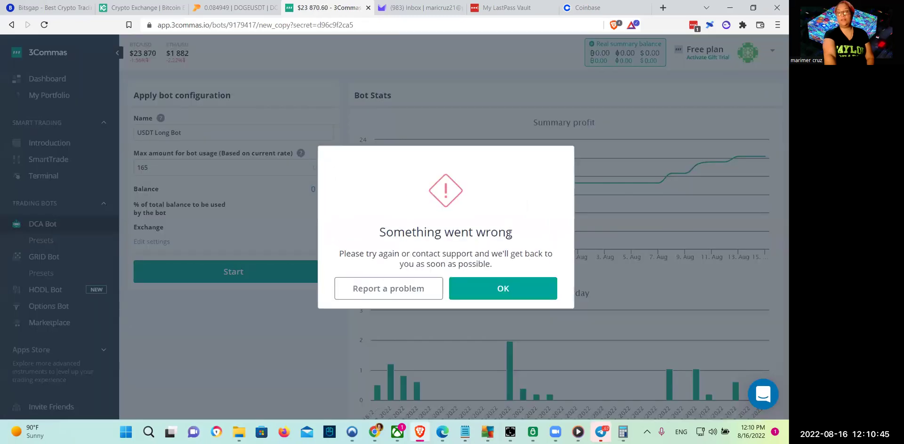
{"action": "left_click", "coordinate": [524, 292]}
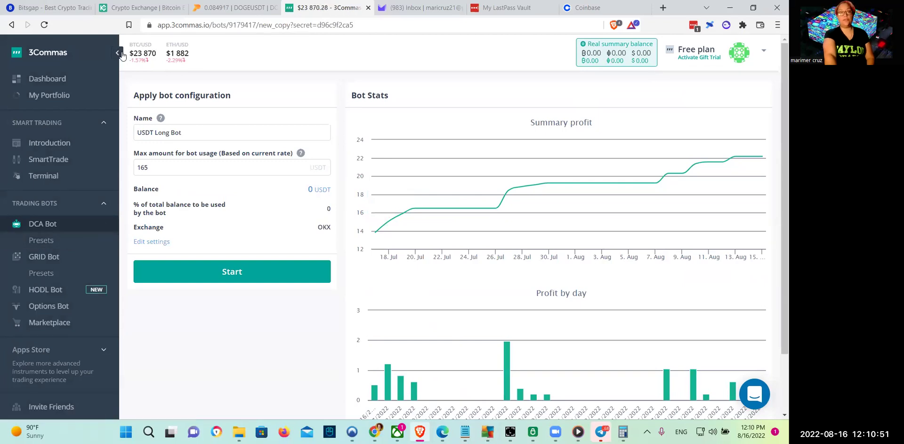
- Open the GRID Bot page and review its account choice, AI strategy settings, order balances and price chart
{"action": "left_click", "coordinate": [54, 241]}
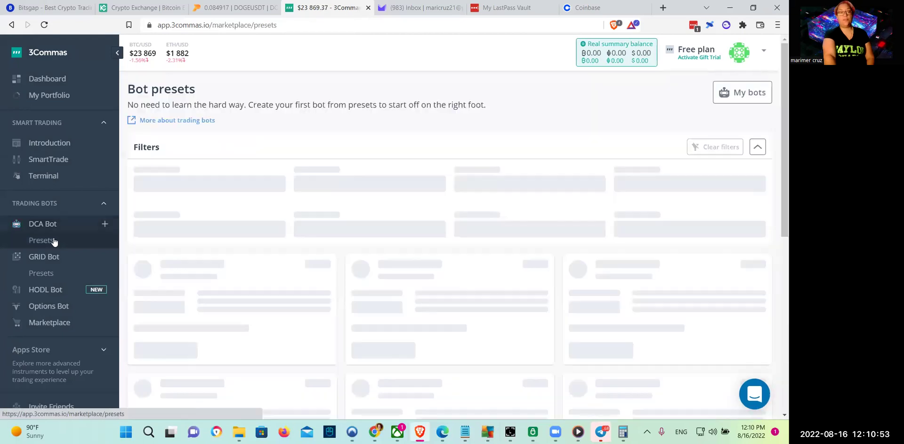
{"action": "left_click", "coordinate": [45, 259]}
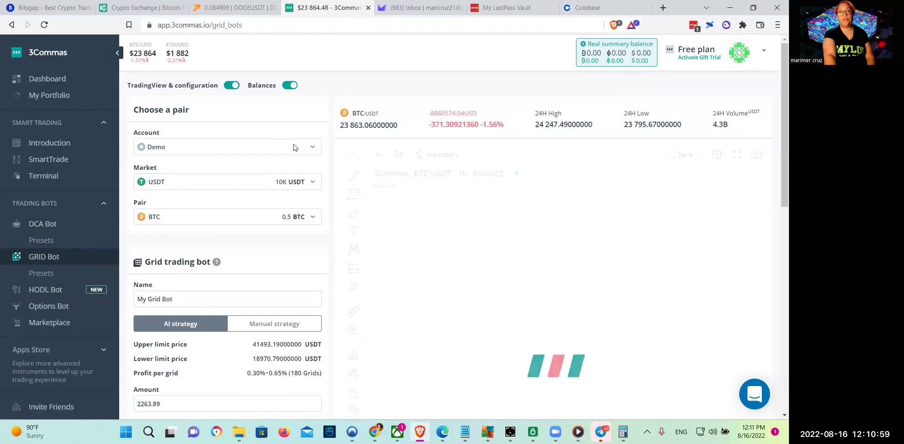
{"action": "left_click", "coordinate": [293, 147]}
{"action": "left_click", "coordinate": [293, 147]}
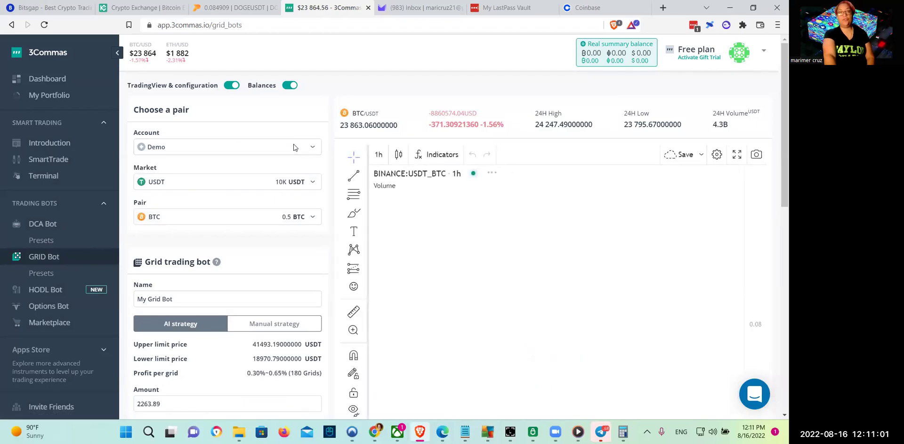
{"action": "left_click_drag", "start_coordinate": [780, 170], "coordinate": [777, 223]}
{"action": "scroll", "coordinate": [777, 242], "scroll_direction": "down", "scroll_amount": 3}
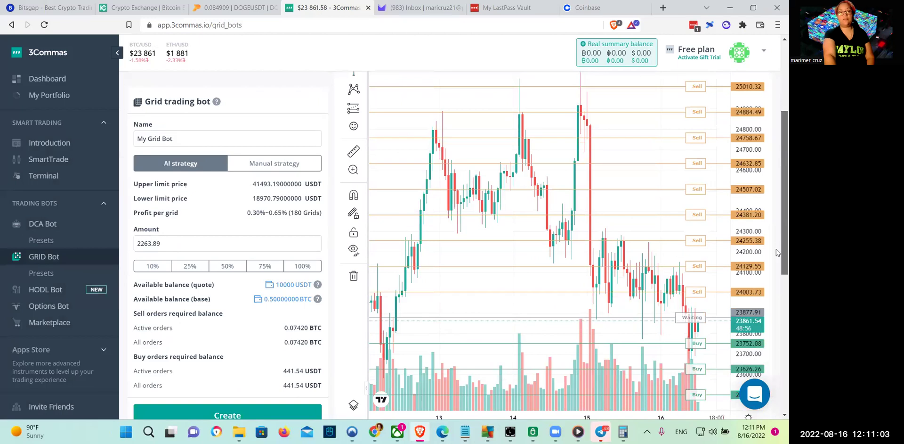
{"action": "left_click_drag", "start_coordinate": [776, 253], "coordinate": [776, 380]}
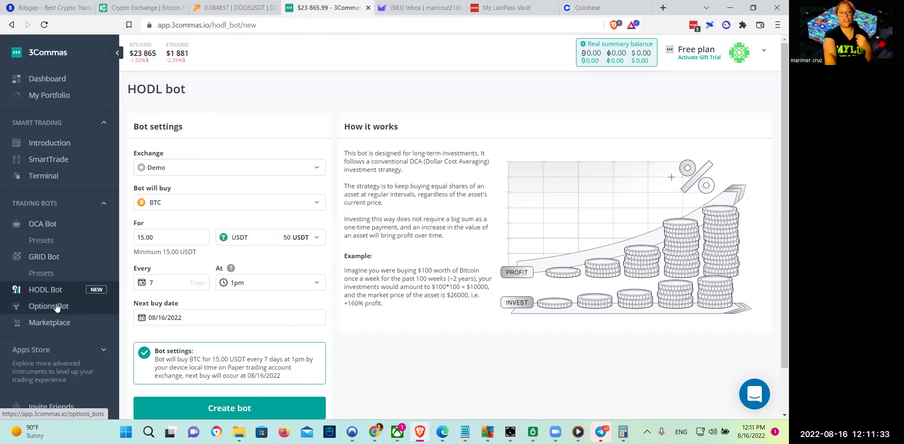
- Open the Options Bot page and review its account, Long Strangle strategy settings and profit chart
{"action": "left_click", "coordinate": [56, 307]}
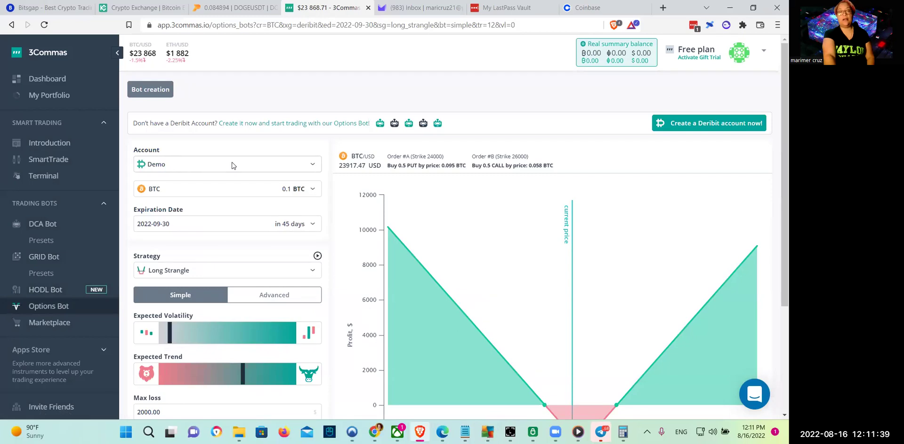
{"action": "left_click_drag", "start_coordinate": [776, 158], "coordinate": [776, 272]}
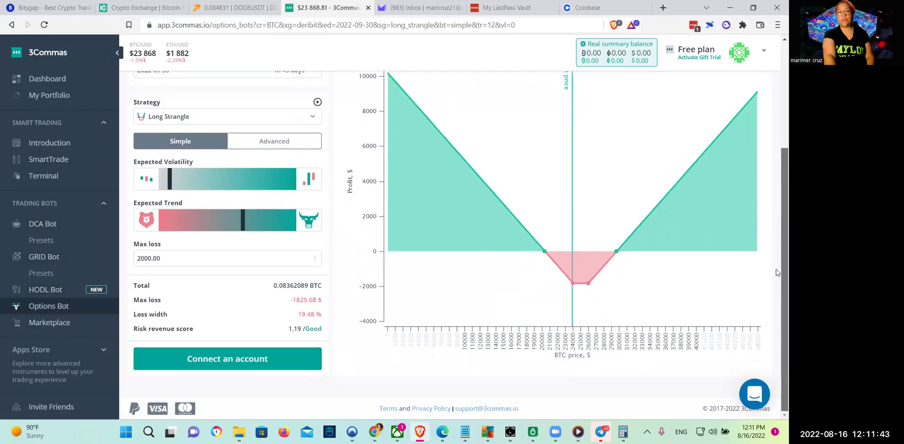
{"action": "left_click_drag", "start_coordinate": [778, 315], "coordinate": [776, 298]}
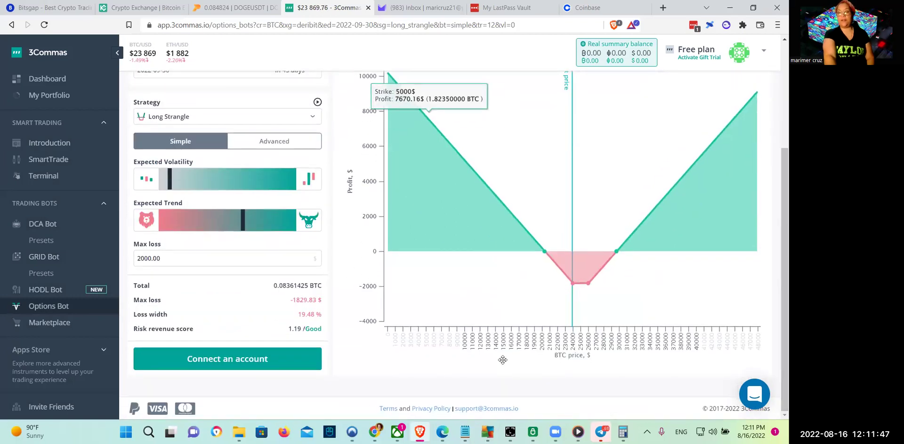
{"action": "left_click_drag", "start_coordinate": [776, 327], "coordinate": [776, 233]}
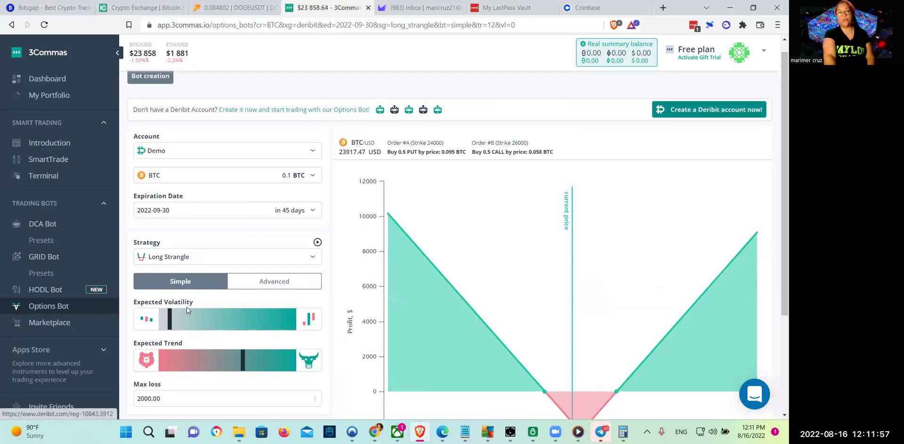
- Open the Marketplace, look through its bot presets and signal provider list, and expand the Apps Store section
{"action": "left_click", "coordinate": [56, 324]}
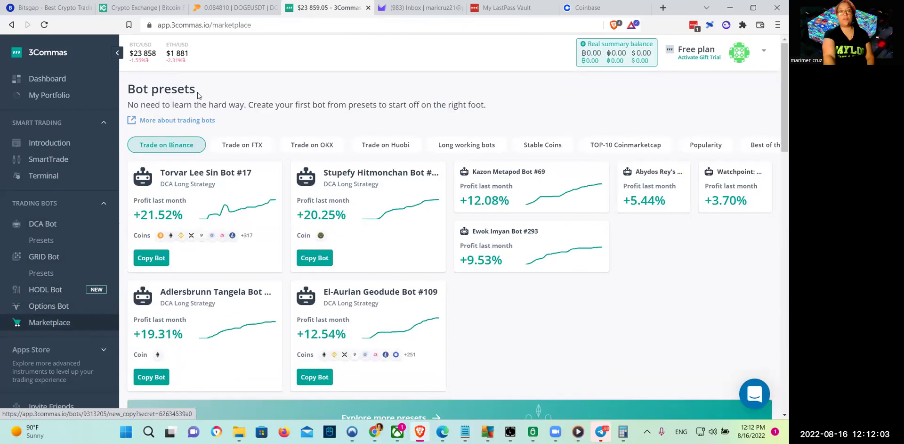
{"action": "left_click_drag", "start_coordinate": [777, 47], "coordinate": [776, 362]}
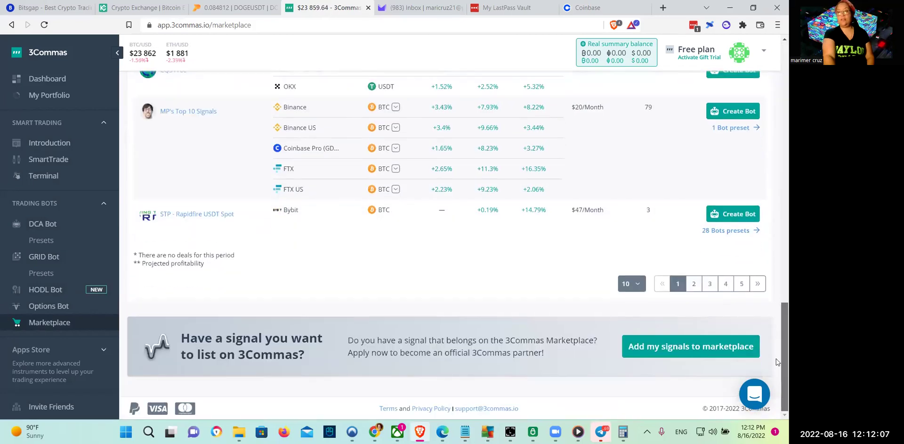
{"action": "left_click_drag", "start_coordinate": [776, 328], "coordinate": [776, 190]}
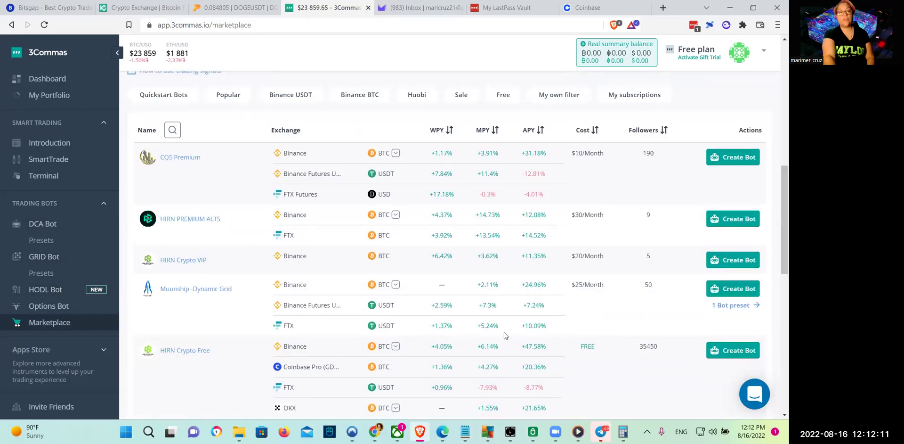
{"action": "left_click", "coordinate": [23, 354]}
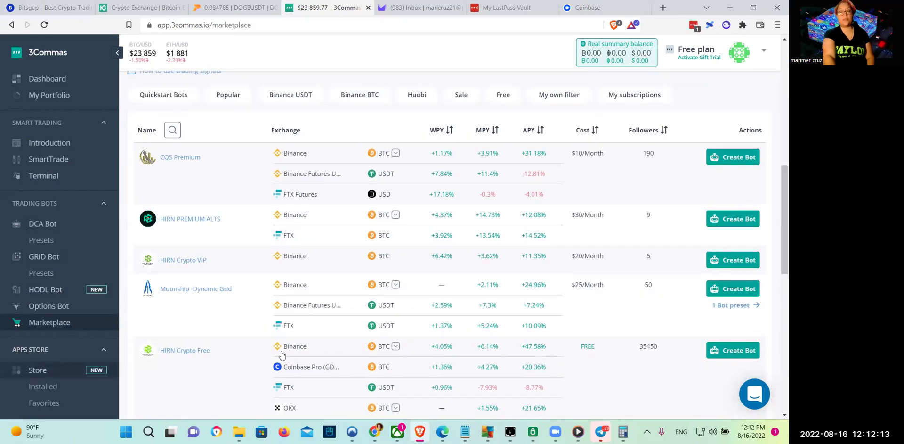
{"action": "scroll", "coordinate": [776, 283], "scroll_direction": "down", "scroll_amount": 1}
{"action": "scroll", "coordinate": [776, 281], "scroll_direction": "down", "scroll_amount": 2}
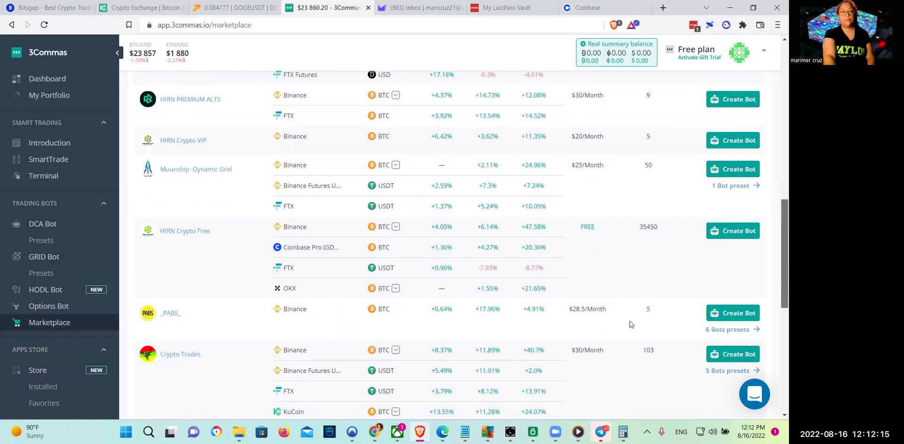
- View the Apps Store's Store and Installed pages, and return to the Store page
{"action": "left_click", "coordinate": [38, 370]}
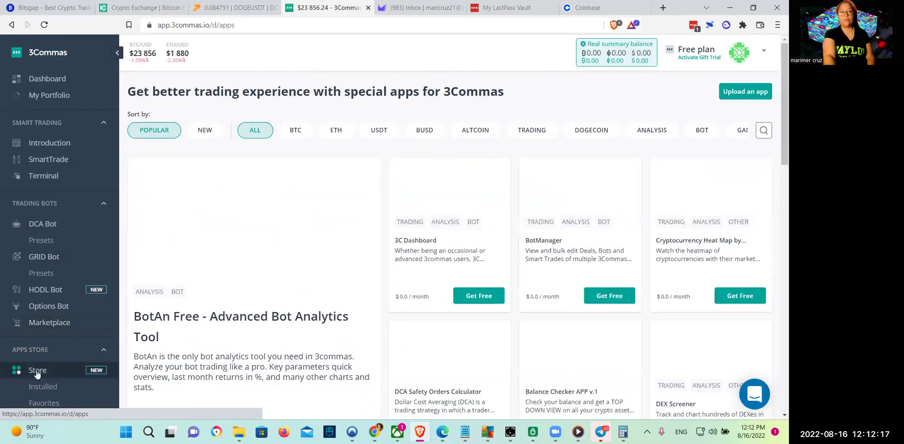
{"action": "left_click", "coordinate": [39, 387]}
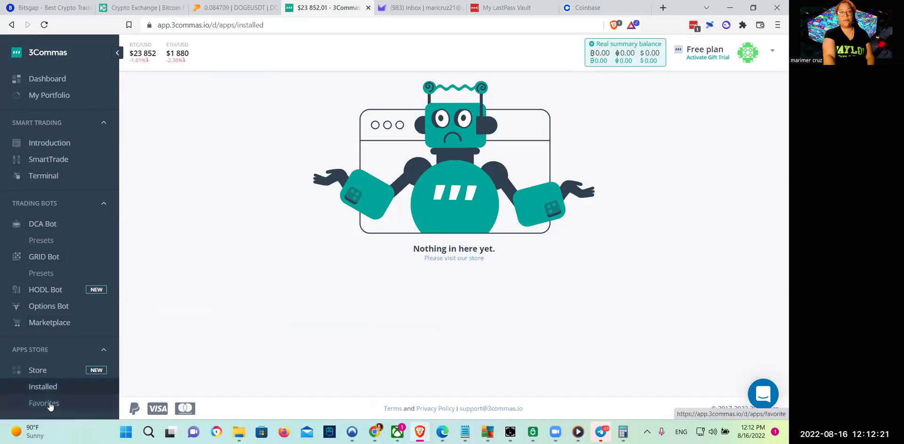
{"action": "left_click", "coordinate": [38, 370]}
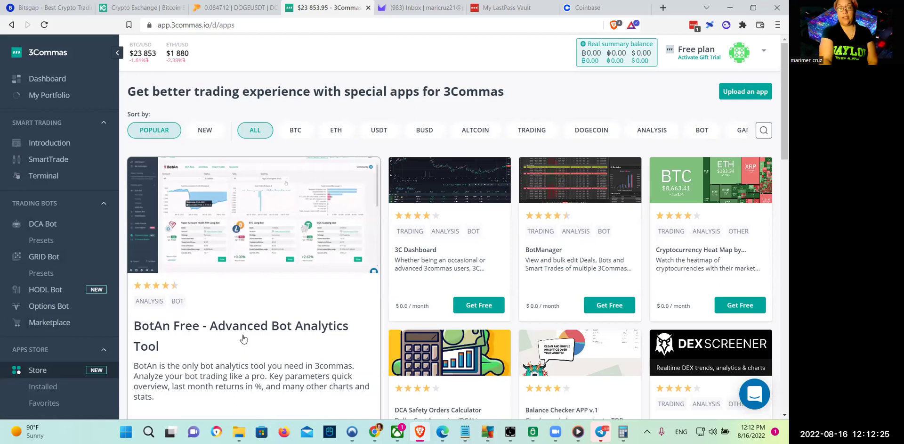
- Look through the whole first page of store apps and go to the next page's beginning
{"action": "scroll", "coordinate": [776, 149], "scroll_direction": "down", "scroll_amount": 2}
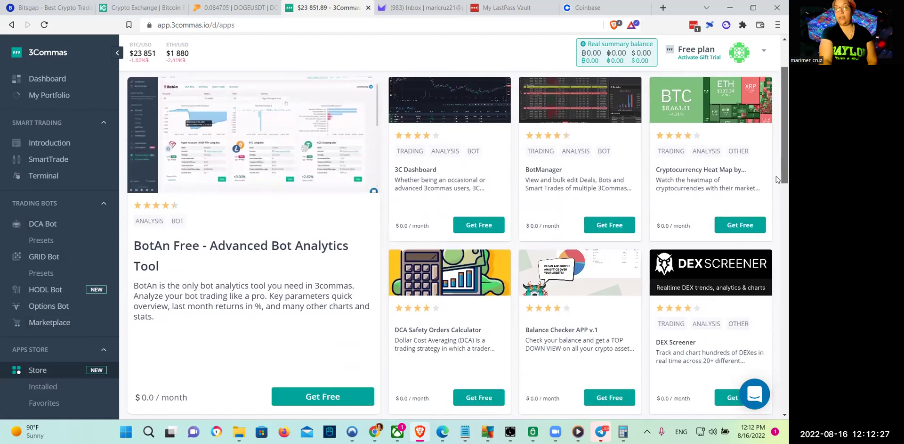
{"action": "scroll", "coordinate": [776, 151], "scroll_direction": "down", "scroll_amount": 3}
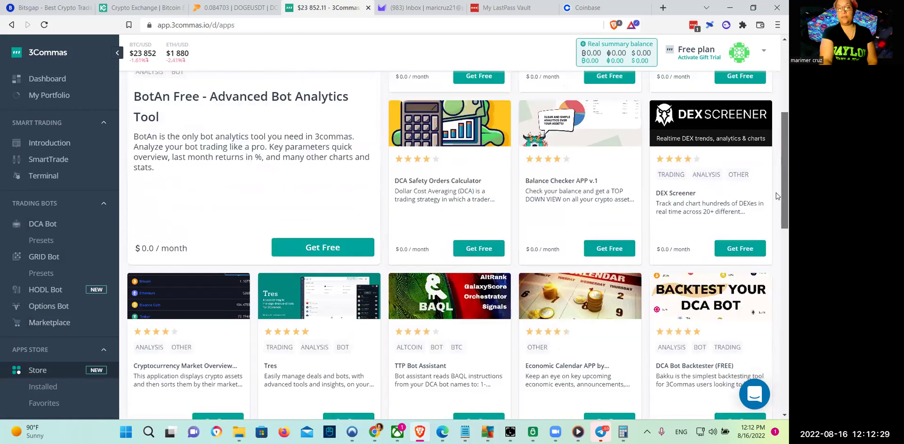
{"action": "scroll", "coordinate": [776, 232], "scroll_direction": "down", "scroll_amount": 4}
{"action": "scroll", "coordinate": [776, 286], "scroll_direction": "down", "scroll_amount": 7}
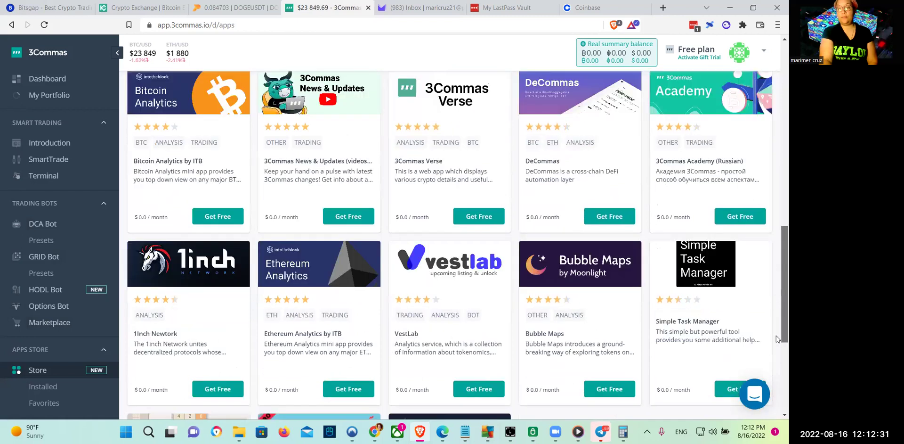
{"action": "scroll", "coordinate": [776, 366], "scroll_direction": "down", "scroll_amount": 2}
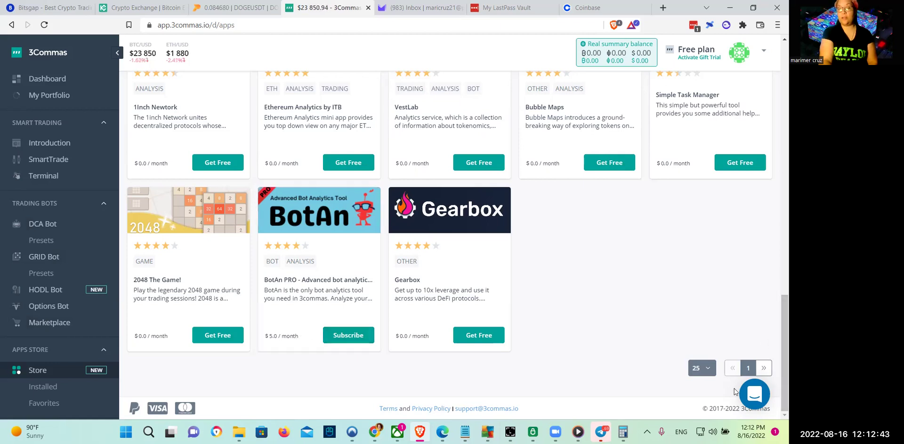
{"action": "left_click", "coordinate": [764, 369]}
{"action": "left_click_drag", "start_coordinate": [780, 348], "coordinate": [776, 79]}
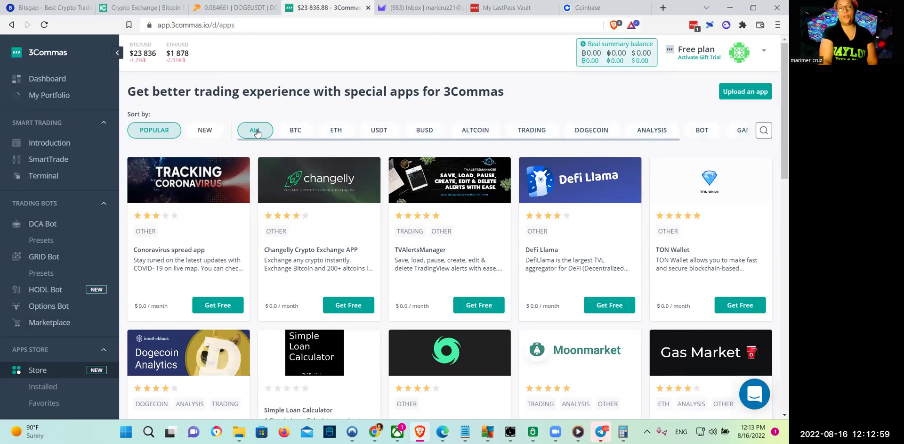
- Search the app store by name for xrp
{"action": "left_click", "coordinate": [764, 132]}
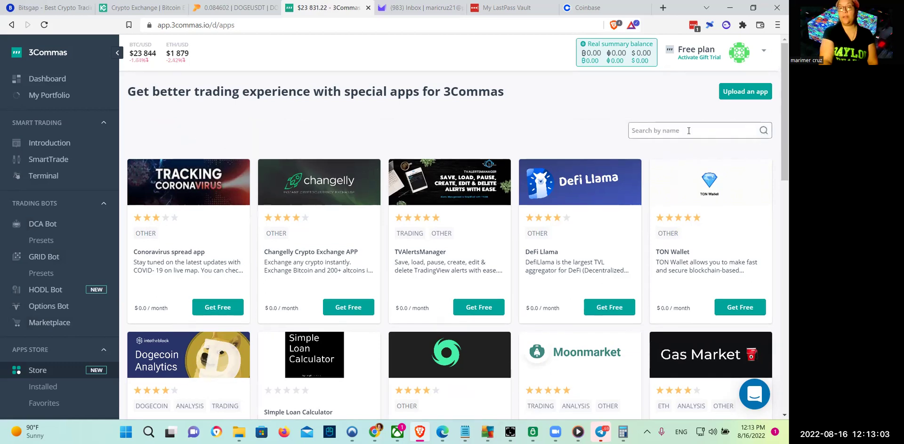
{"action": "type", "text": "xrp"}
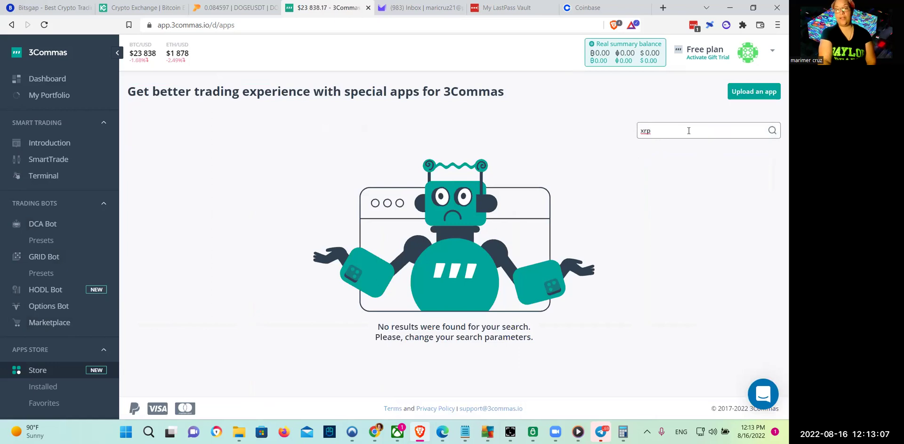
- Clear the app store's name search and open the subscription plans page
{"action": "left_click_drag", "start_coordinate": [688, 130], "coordinate": [621, 135]}
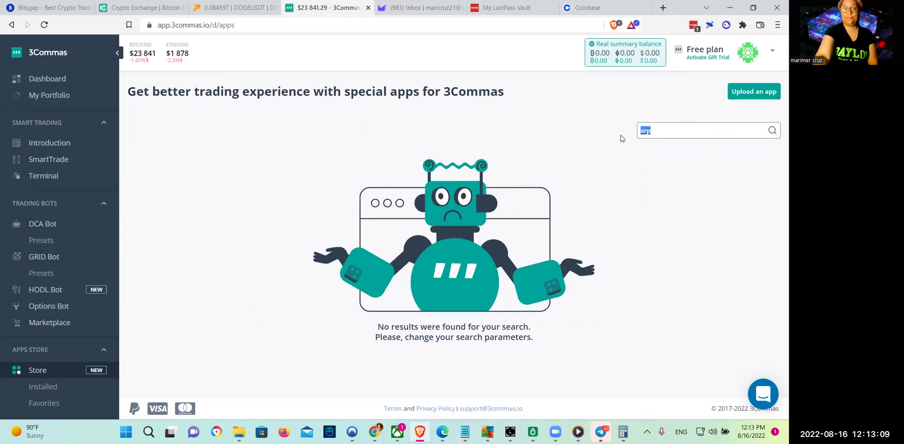
{"action": "key", "text": "BackSpace"}
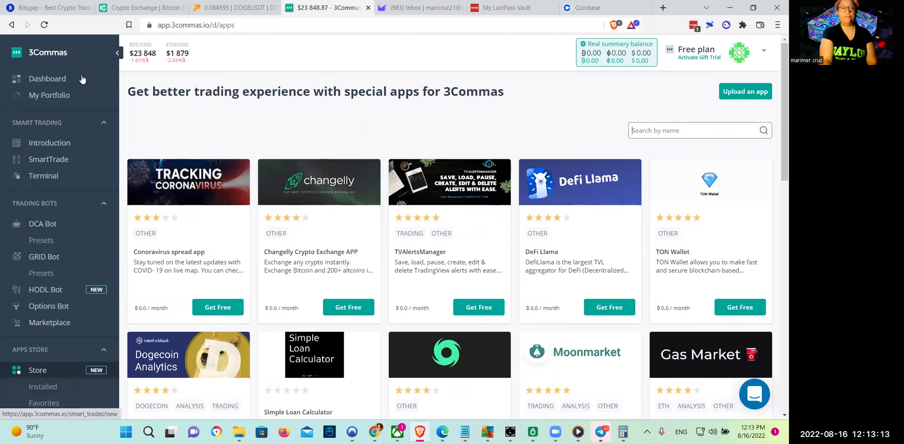
{"action": "left_click", "coordinate": [689, 49]}
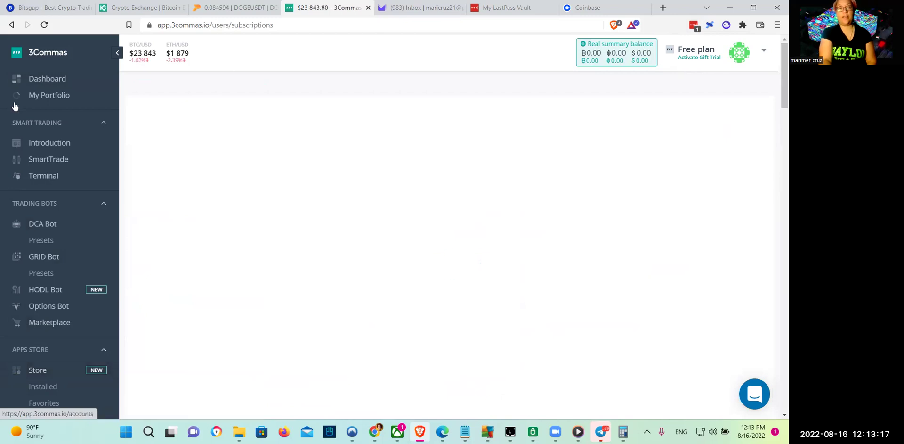
- View the options in the account menu and close the menu
{"action": "left_click", "coordinate": [761, 51]}
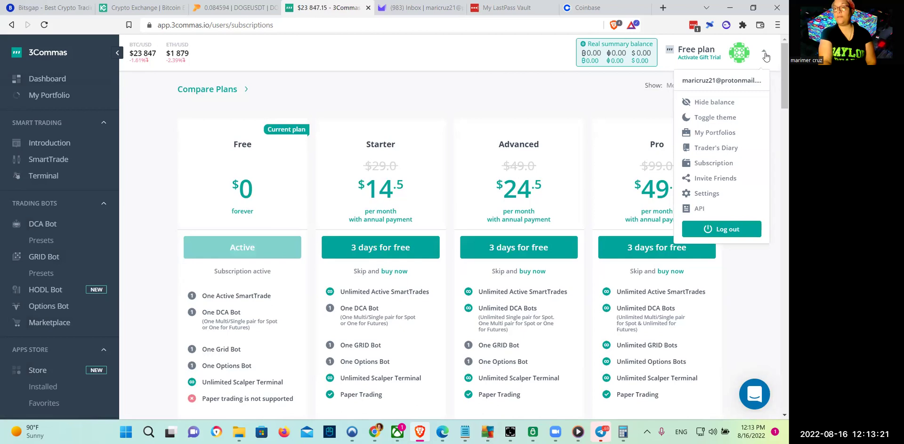
{"action": "left_click", "coordinate": [764, 54]}
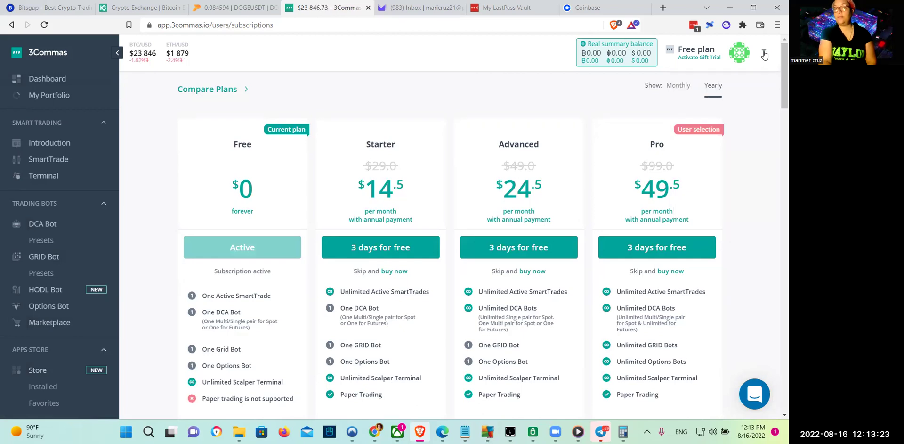
{"action": "left_click", "coordinate": [764, 55]}
{"action": "left_click", "coordinate": [764, 55]}
{"action": "left_click", "coordinate": [764, 54]}
{"action": "left_click", "coordinate": [764, 55]}
{"action": "left_click", "coordinate": [764, 55]}
{"action": "left_click", "coordinate": [763, 54]}
{"action": "left_click", "coordinate": [764, 55]}
{"action": "left_click", "coordinate": [764, 54]}
{"action": "left_click", "coordinate": [764, 54]}
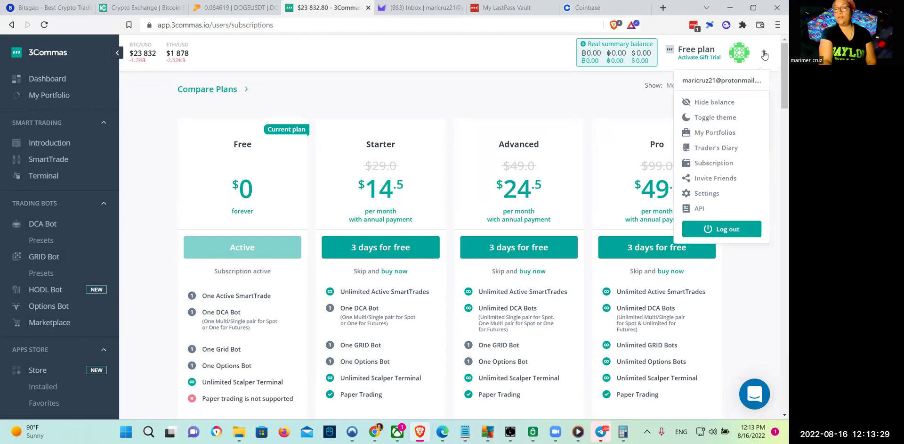
{"action": "left_click", "coordinate": [764, 55]}
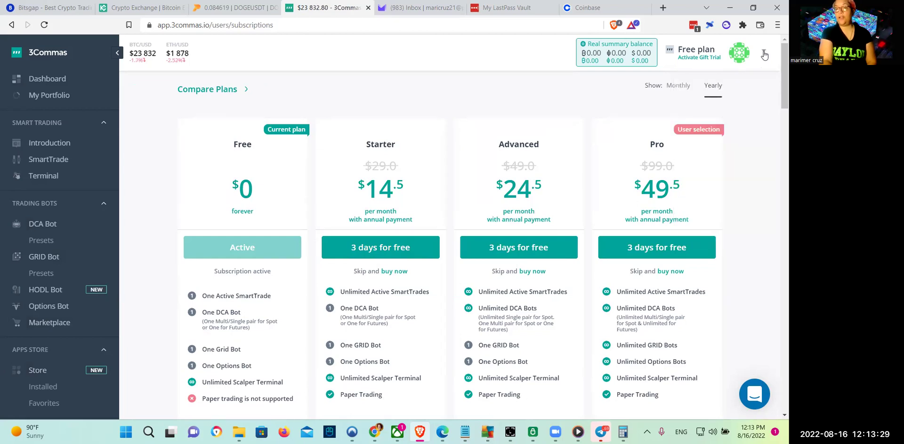
- Return to the Dashboard and open the 3Commas home page
{"action": "left_click", "coordinate": [35, 85]}
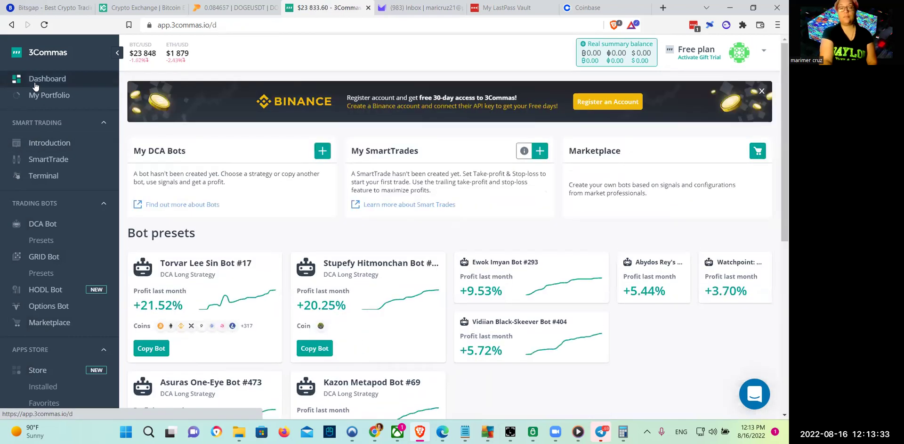
{"action": "left_click", "coordinate": [41, 54]}
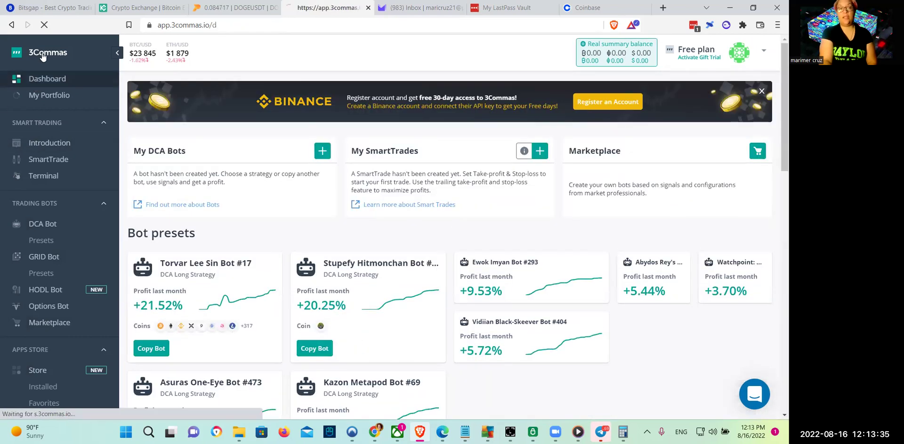